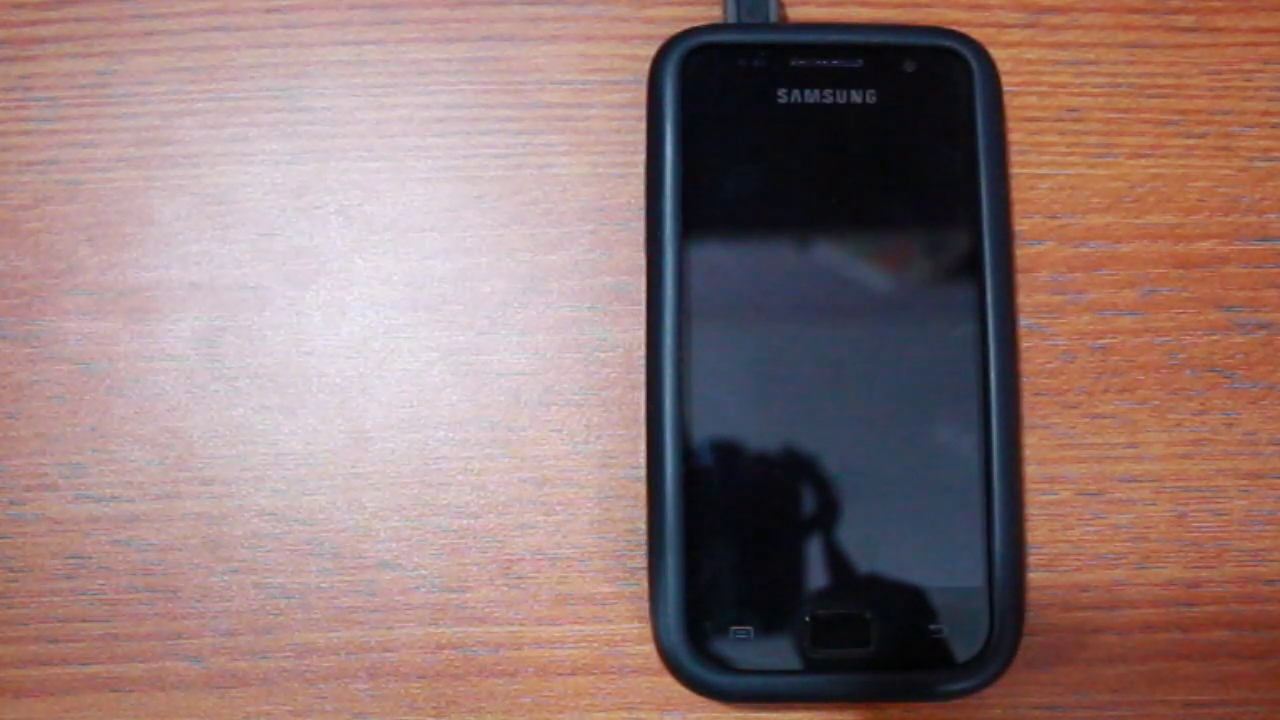
# - Unlock the phone, examine its Android, baseband, kernel and mod versions in the About phone settings, and return to the home screen
pyautogui.click(838, 630)
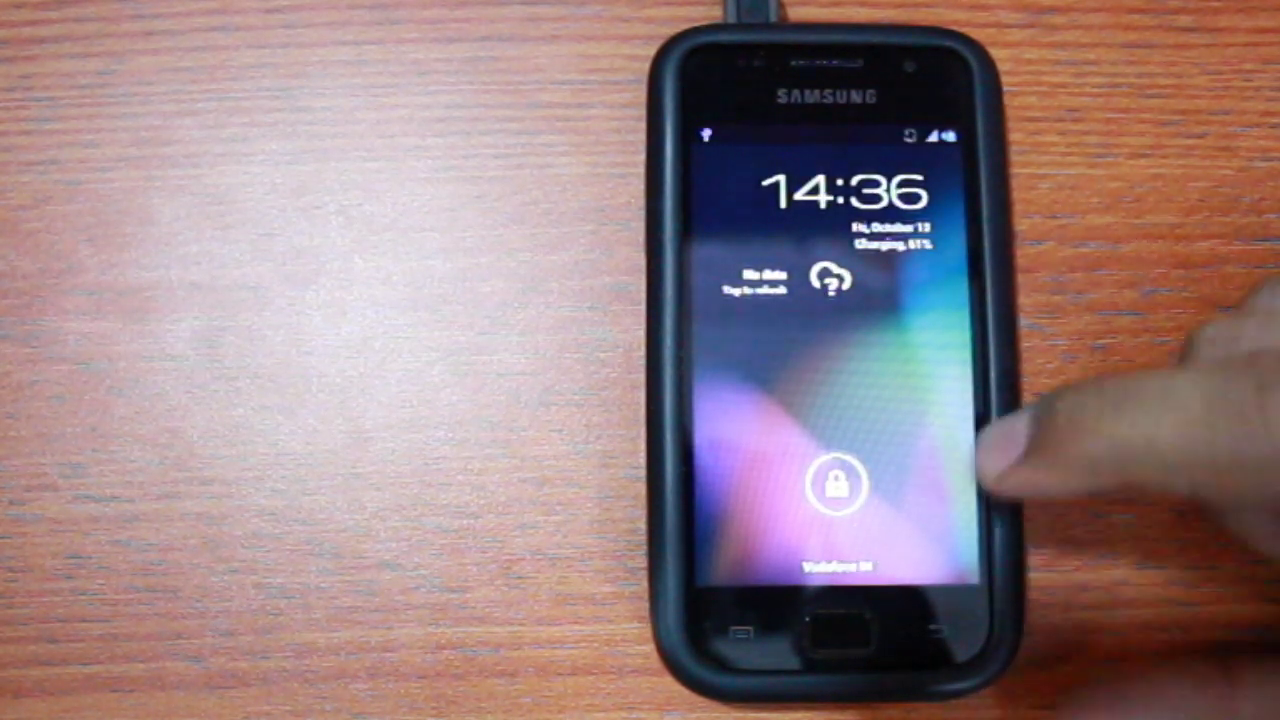
pyautogui.moveTo(836, 484); pyautogui.dragTo(945, 484)
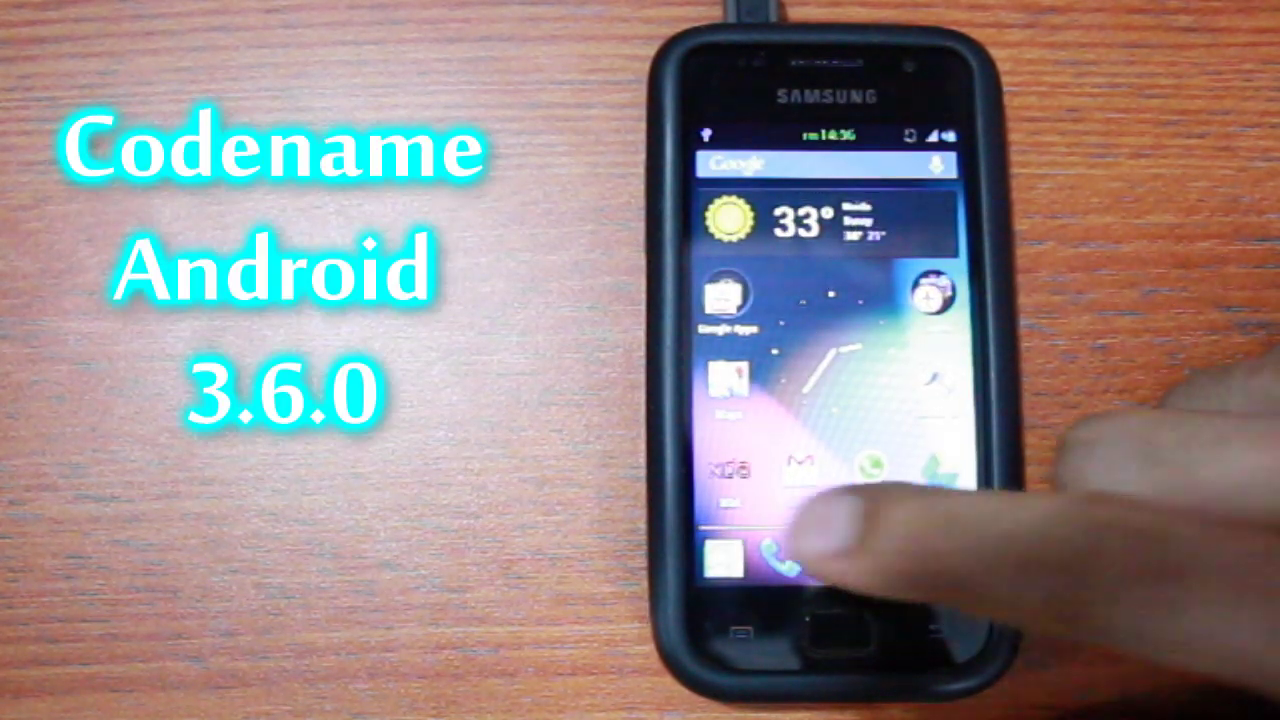
pyautogui.click(740, 632)
pyautogui.click(845, 563)
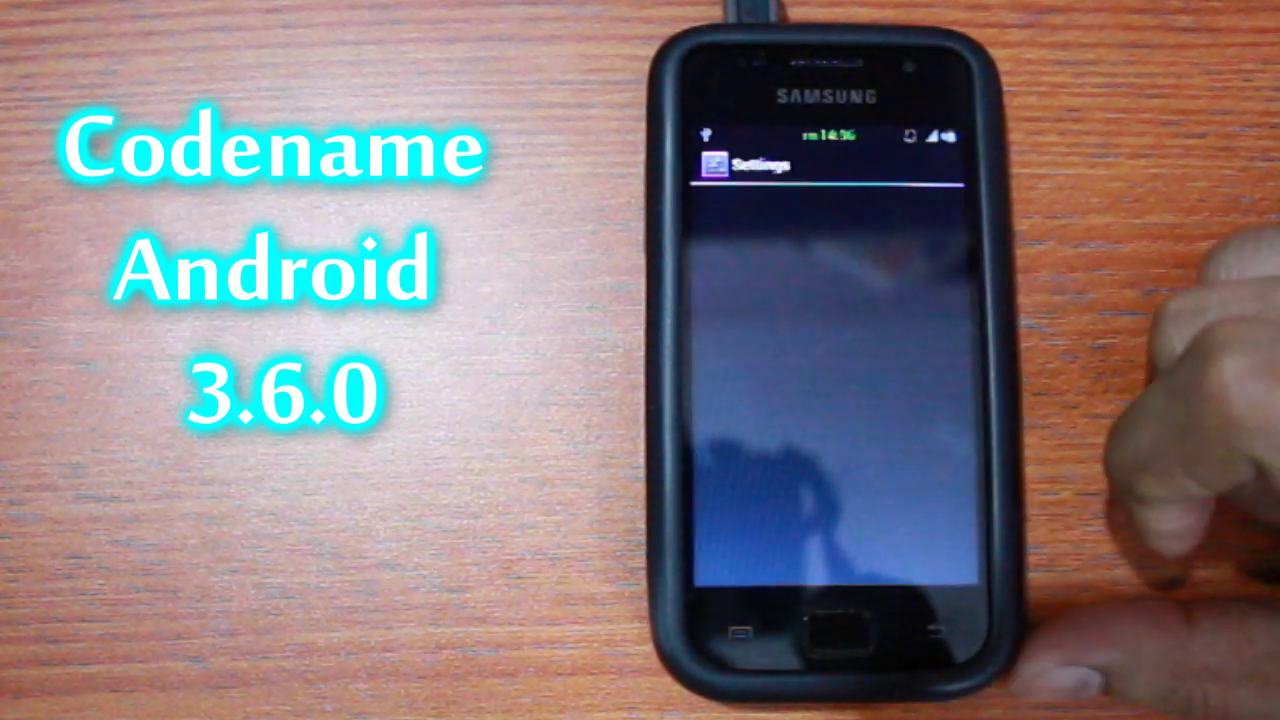
pyautogui.scroll(-10, 957, 514)
pyautogui.click(893, 562)
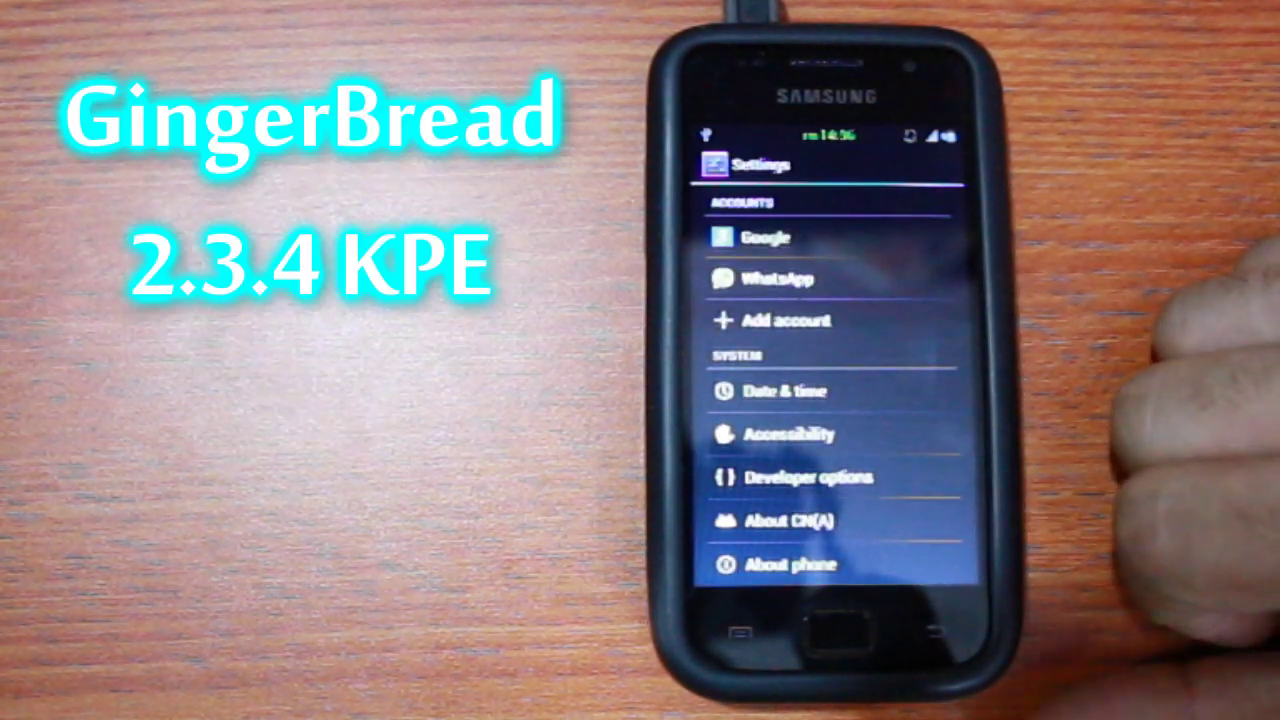
pyautogui.scroll(-4, 871, 329)
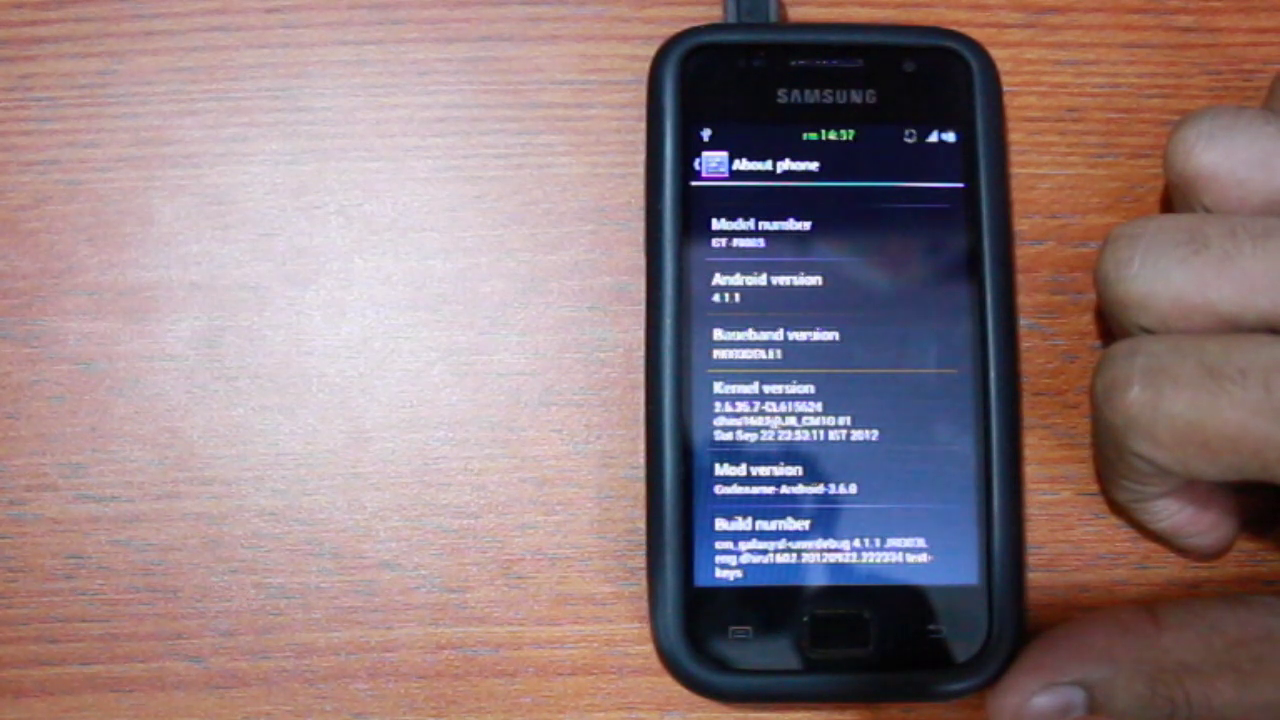
pyautogui.click(838, 630)
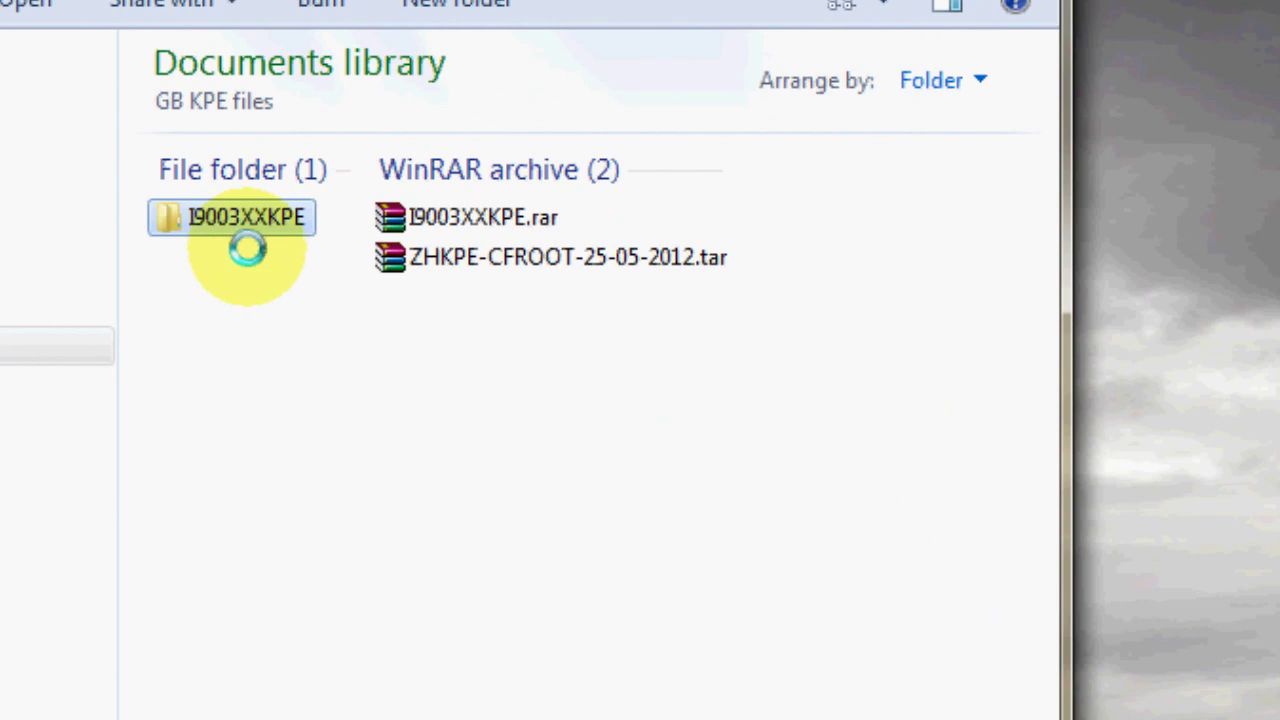
# - Open the extracted I9003XXKPE firmware folder inside GB KPE files on the computer
pyautogui.click(424, 216)
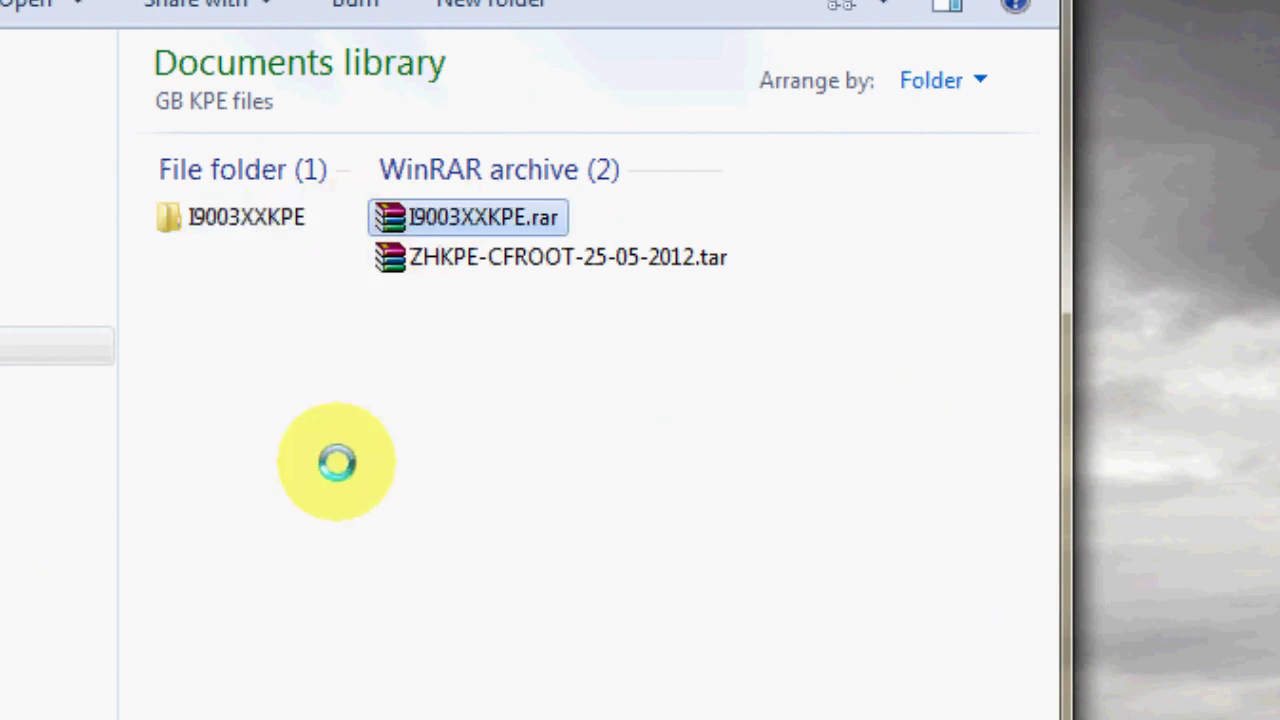
pyautogui.doubleClick(292, 216)
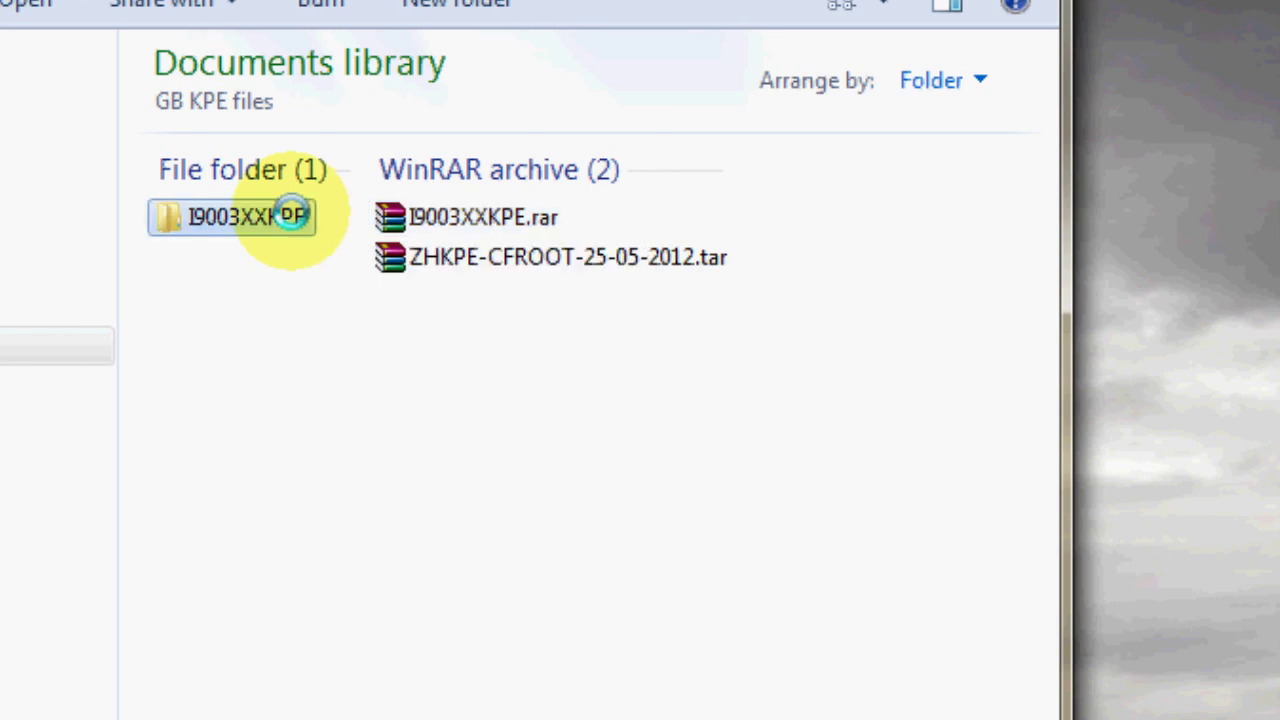
pyautogui.doubleClick(292, 216)
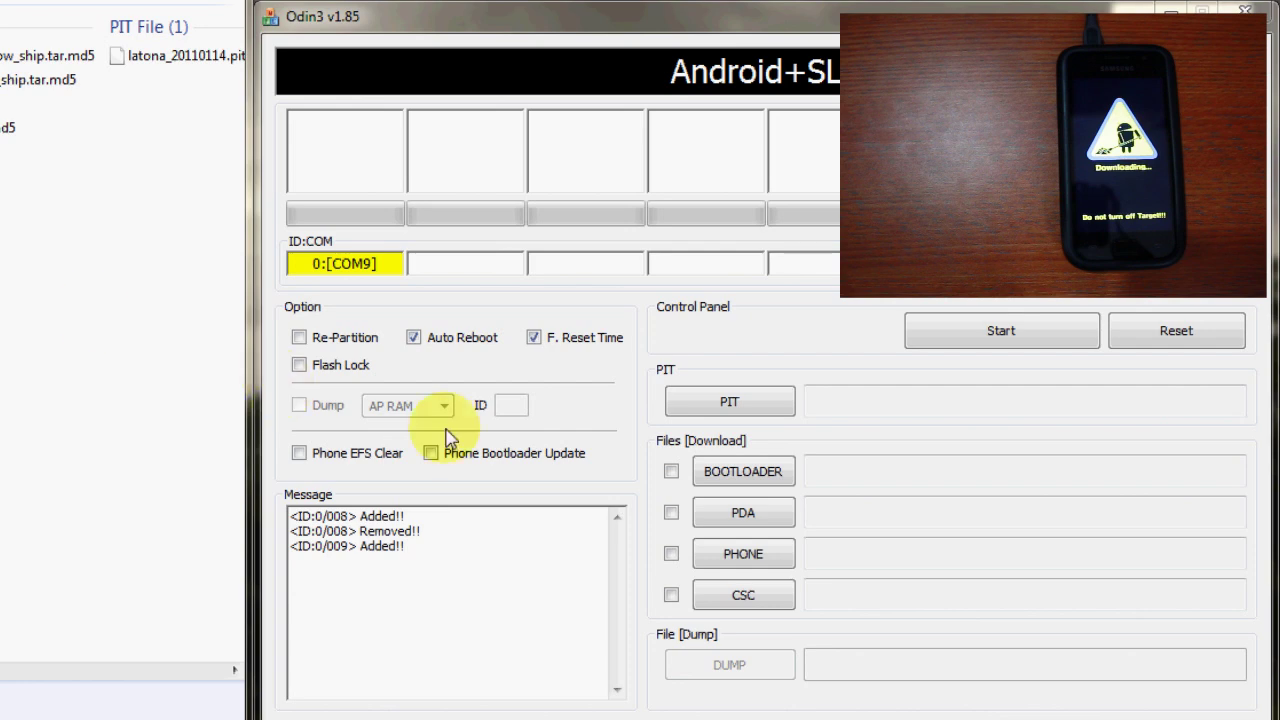
# - In Odin3, load latona_20110114.pit as the PIT file
pyautogui.click(728, 406)
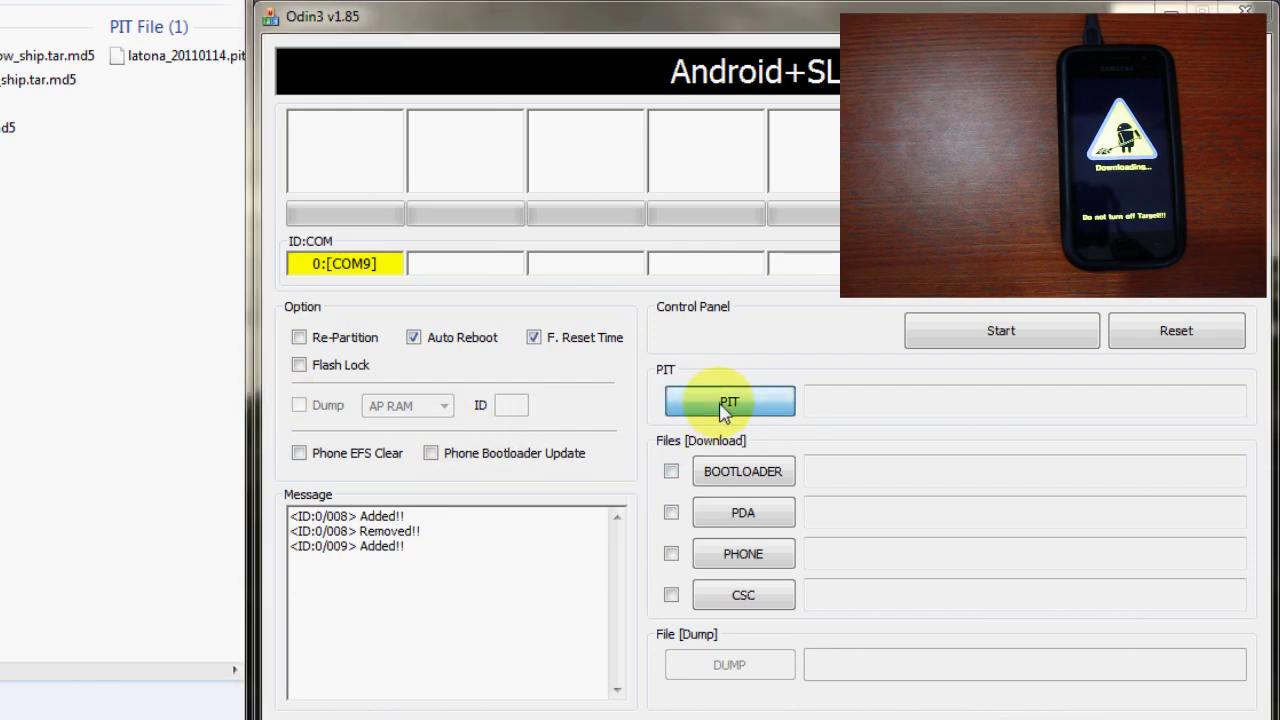
pyautogui.doubleClick(660, 300)
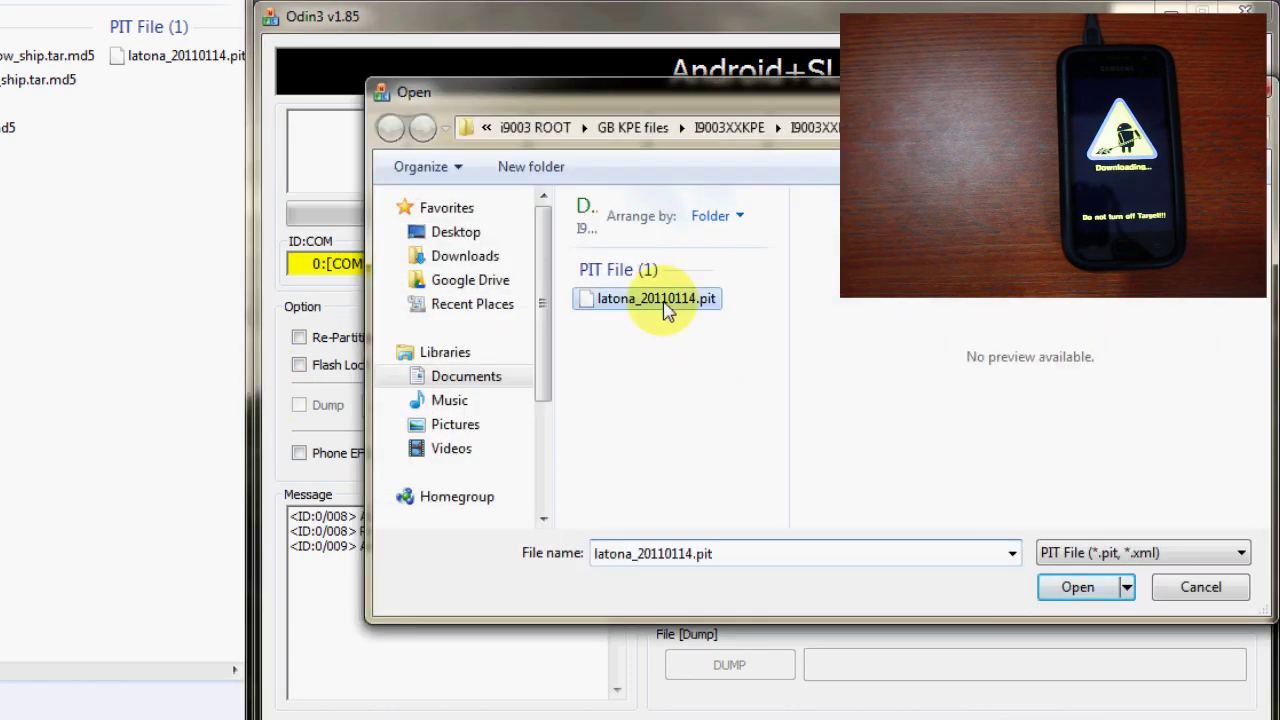
# - Load APBOOT_I9003XXKPE_CL409735_REV08_user_low_ship.tar.md5 as the BOOTLOADER file and CODE_I9003XXKPE_CL409735_REV08_user_low_ship.tar.md5 as the PDA file
pyautogui.click(740, 471)
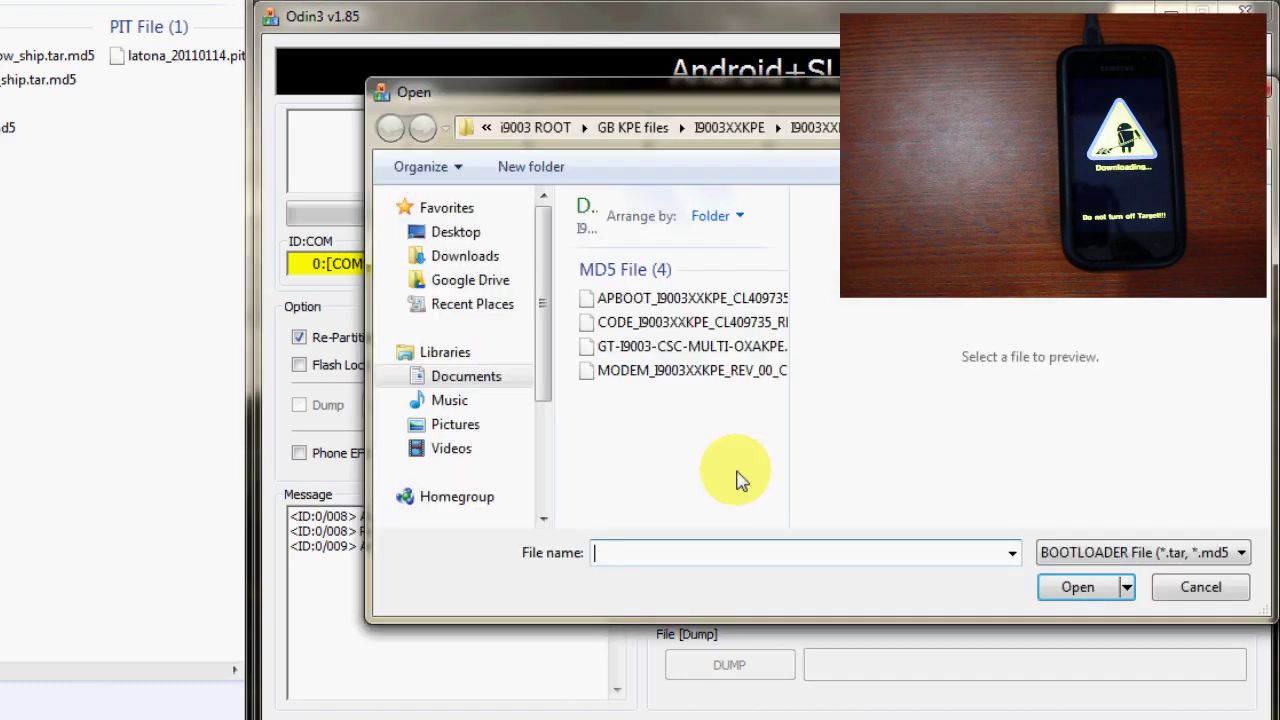
pyautogui.doubleClick(688, 298)
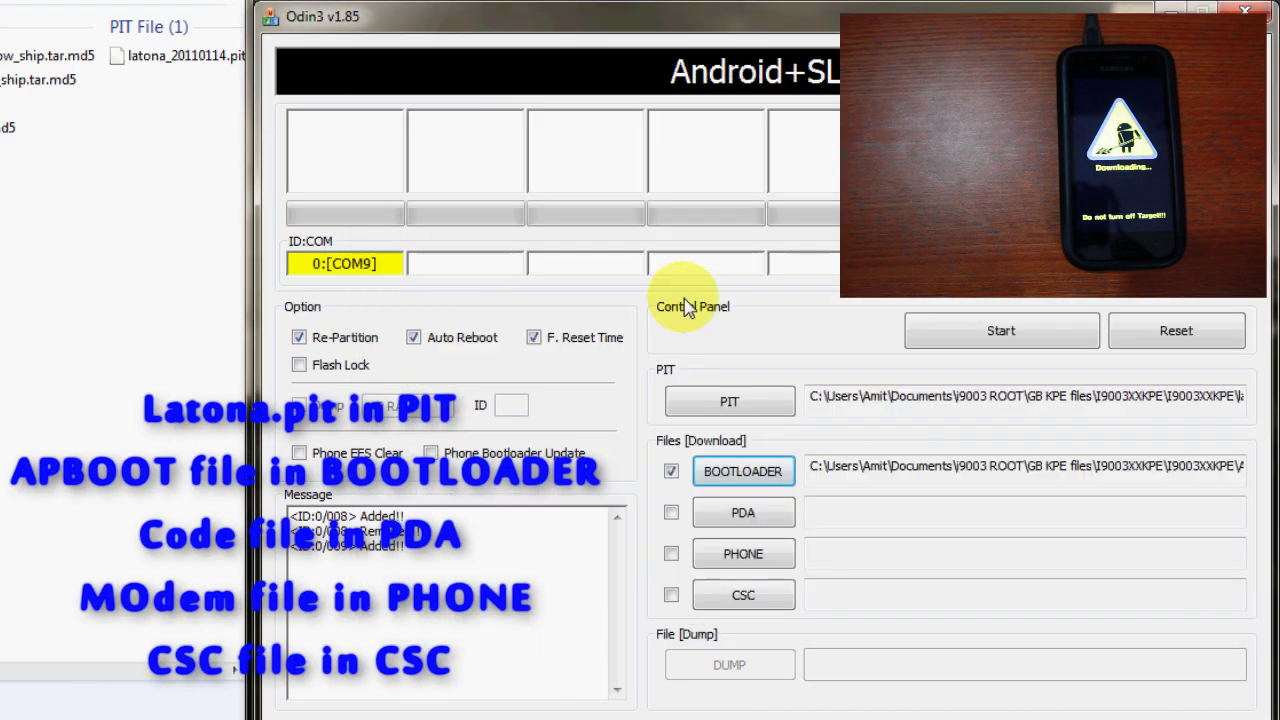
pyautogui.click(700, 512)
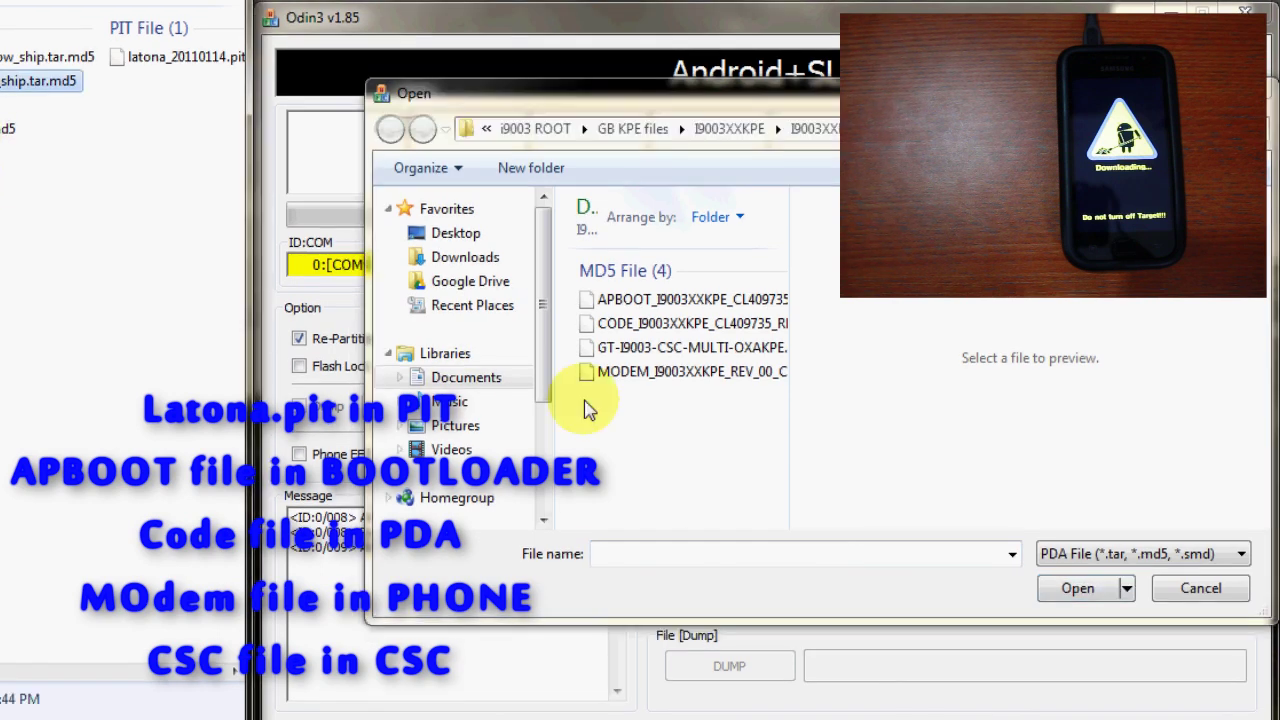
pyautogui.doubleClick(640, 322)
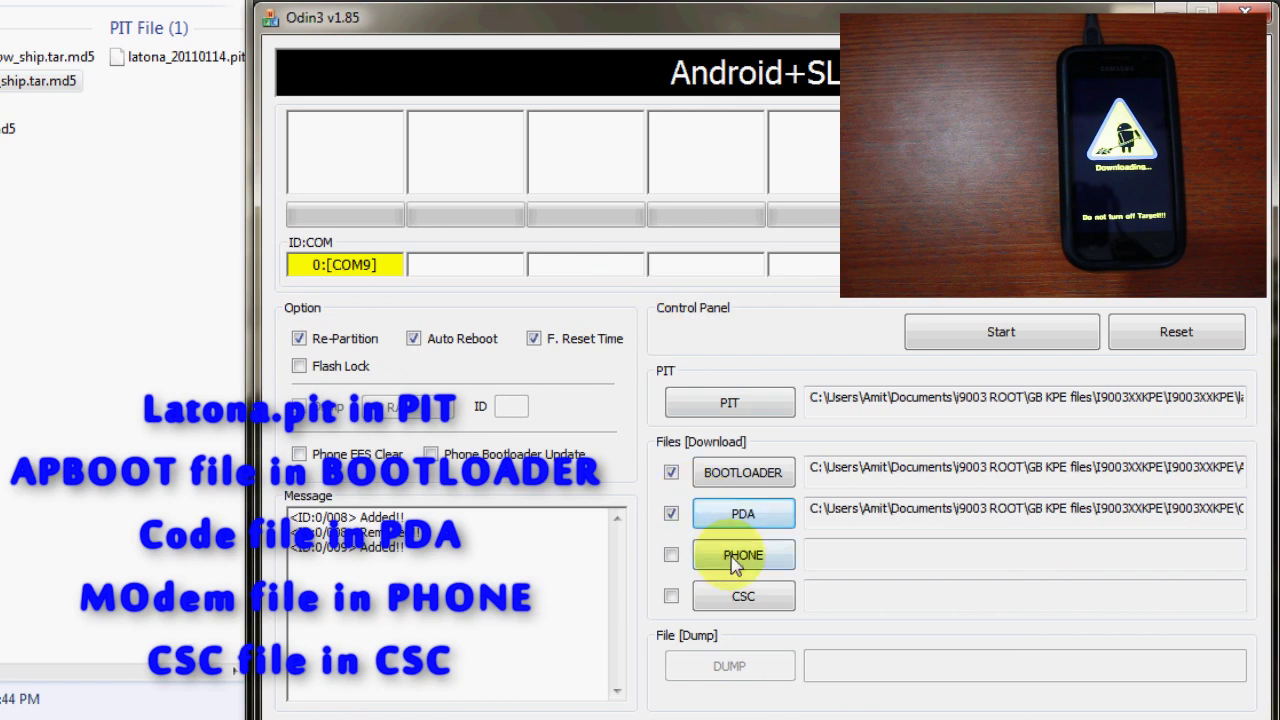
# - Load MODEM_I9003XXKPE_REV_00_CL1041909.tar.md5 as the PHONE file and GT-I9003-CSC-MULTI-OXAKPE.tar.md5 as the CSC file
pyautogui.click(740, 556)
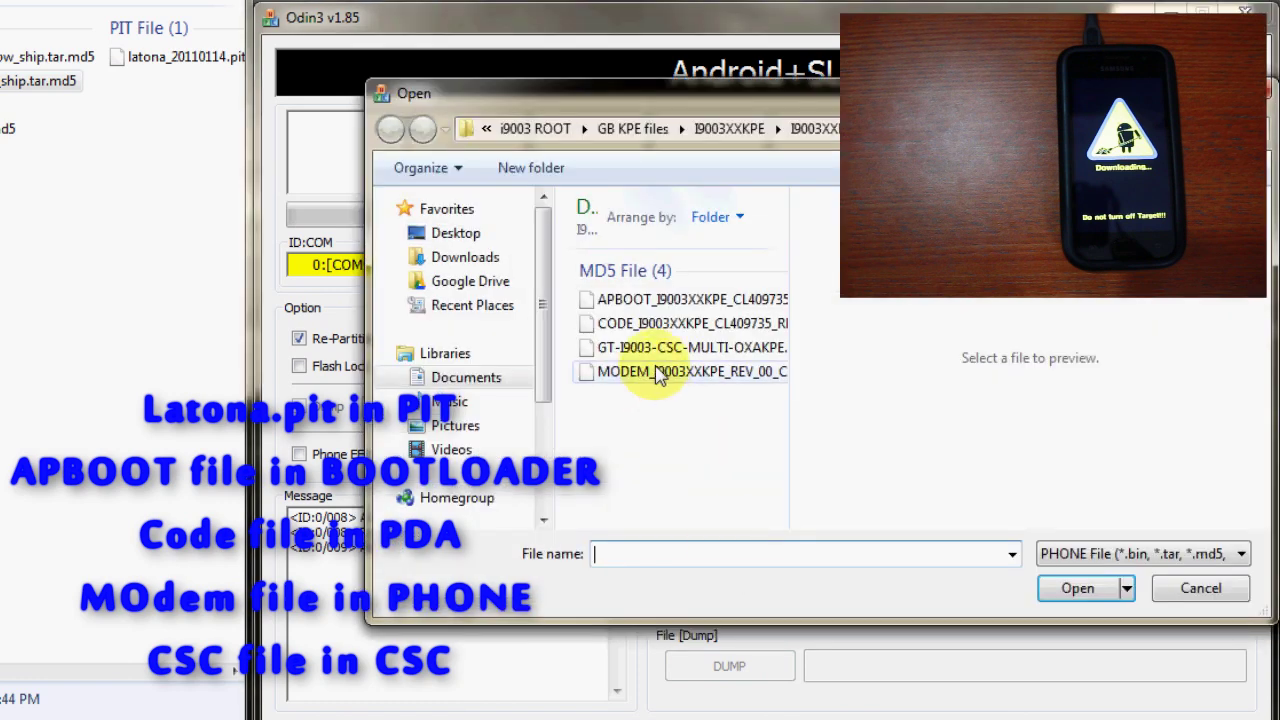
pyautogui.click(658, 372)
pyautogui.doubleClick(658, 372)
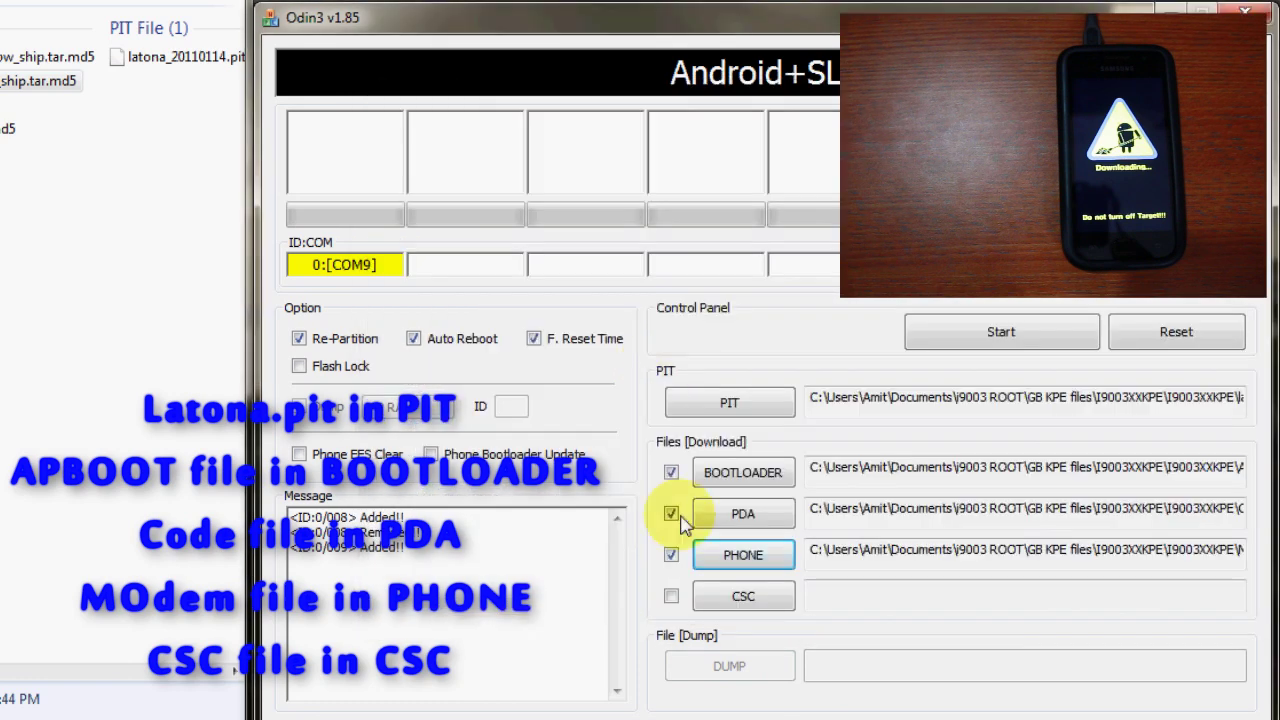
pyautogui.click(748, 595)
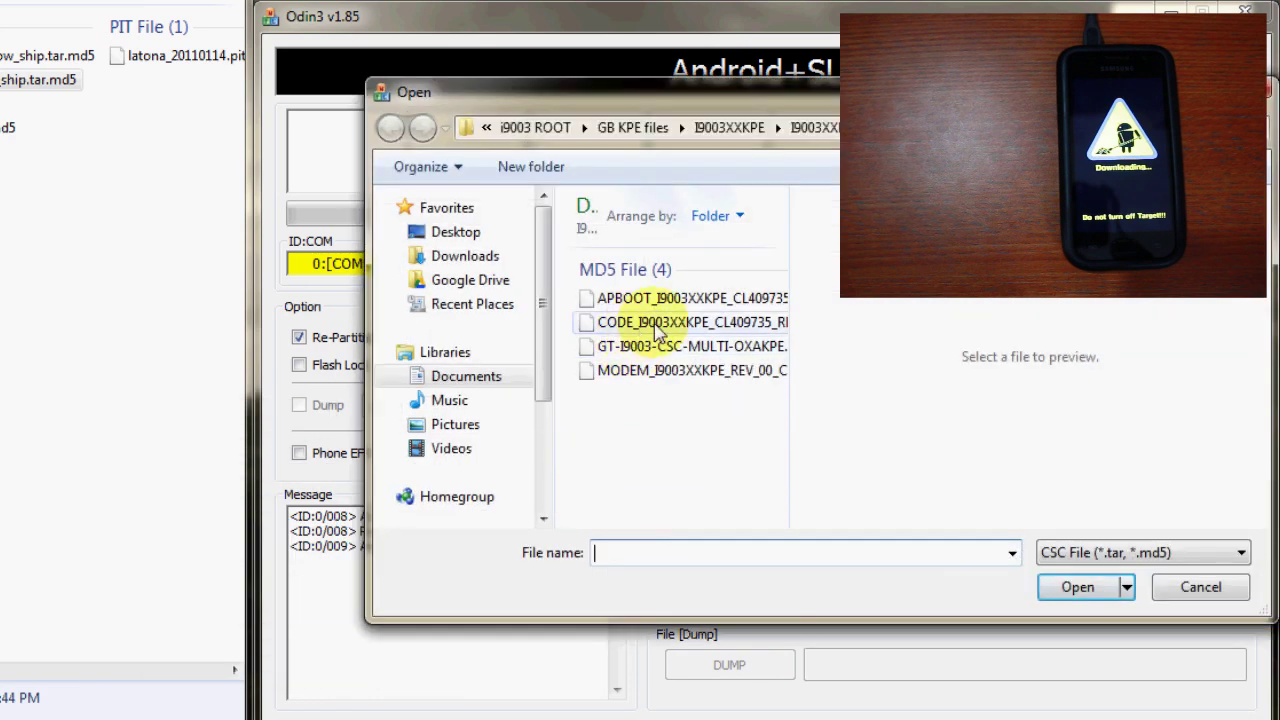
pyautogui.doubleClick(655, 346)
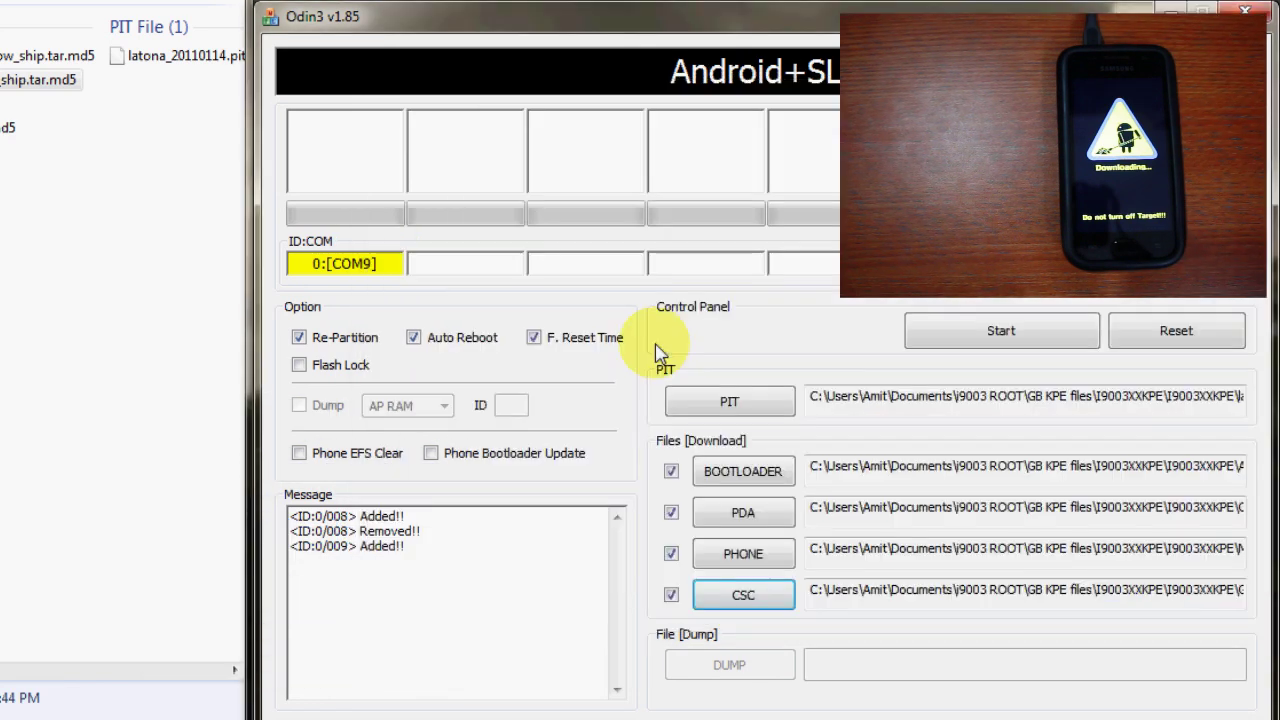
# - Check the file names at the ends of the BOOTLOADER, PDA, PHONE and CSC paths, and start flashing the firmware
pyautogui.click(1040, 470)
pyautogui.press('End')
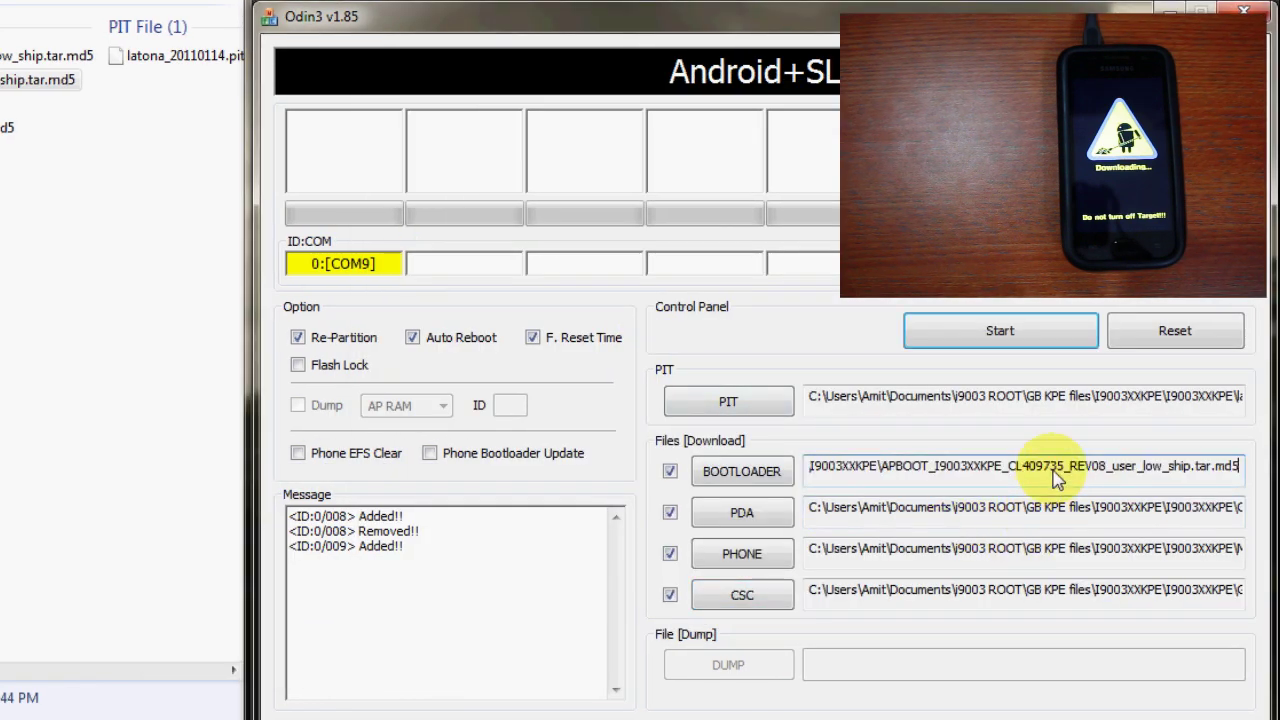
pyautogui.click(1044, 512)
pyautogui.press('End')
pyautogui.click(1016, 551)
pyautogui.press('End')
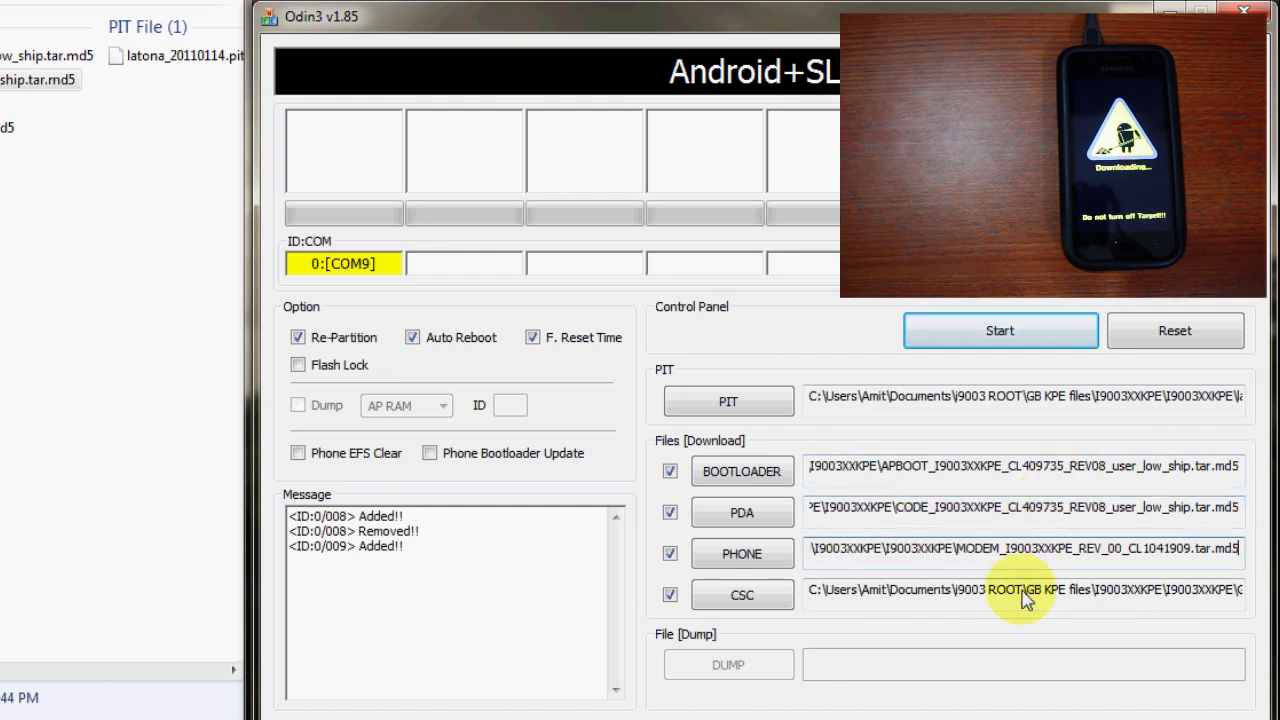
pyautogui.click(1023, 592)
pyautogui.press('End')
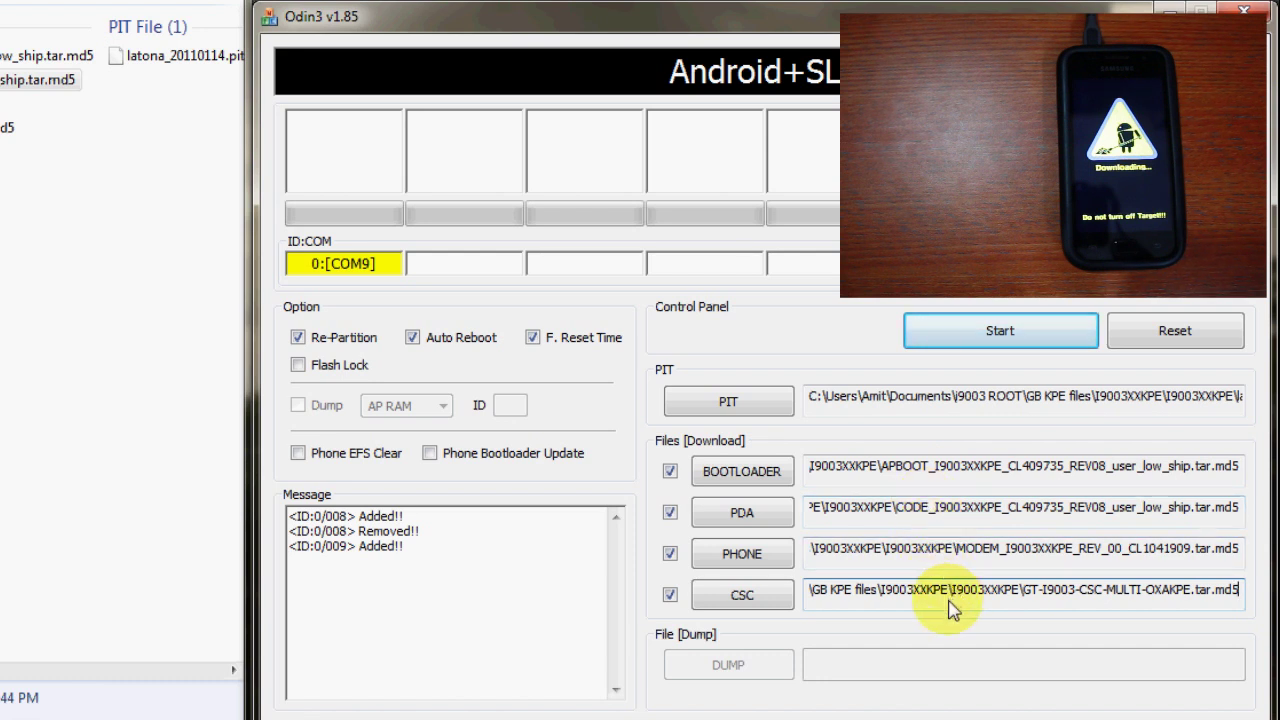
pyautogui.click(985, 325)
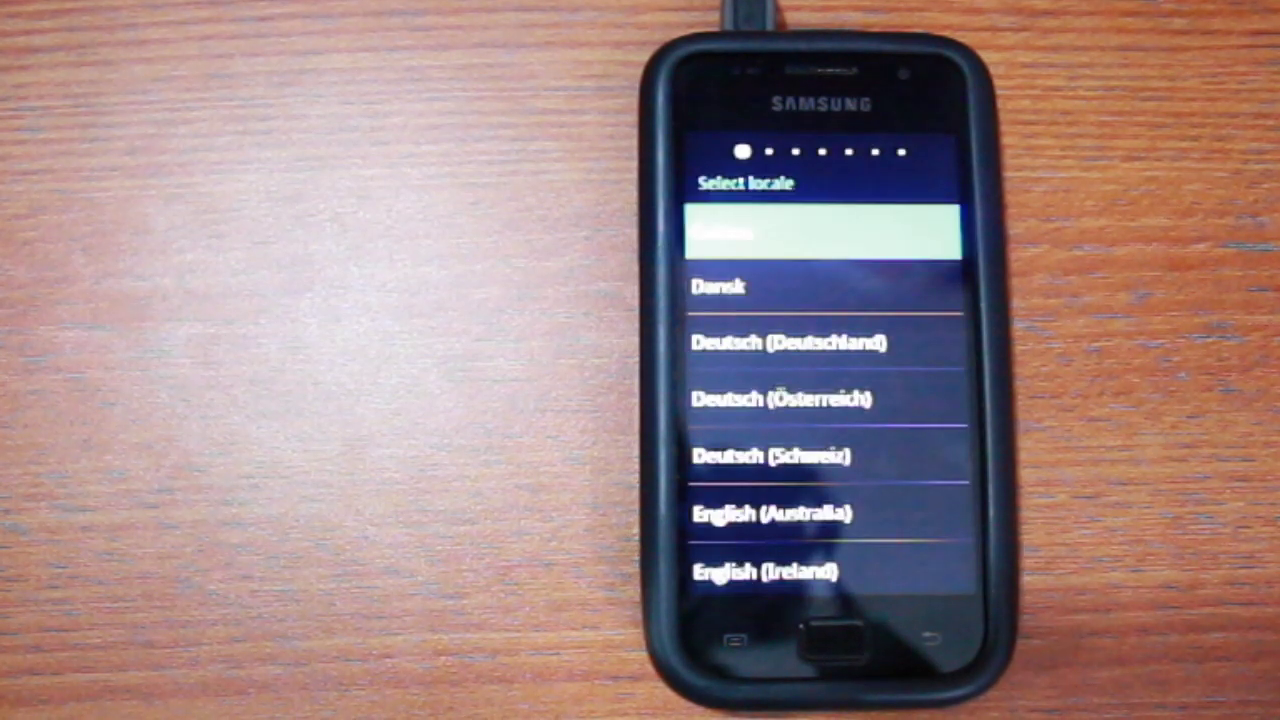
# - Choose English (United States) as the locale in the phone's setup wizard
pyautogui.moveTo(929, 509); pyautogui.dragTo(914, 314)
pyautogui.moveTo(922, 363); pyautogui.dragTo(909, 277)
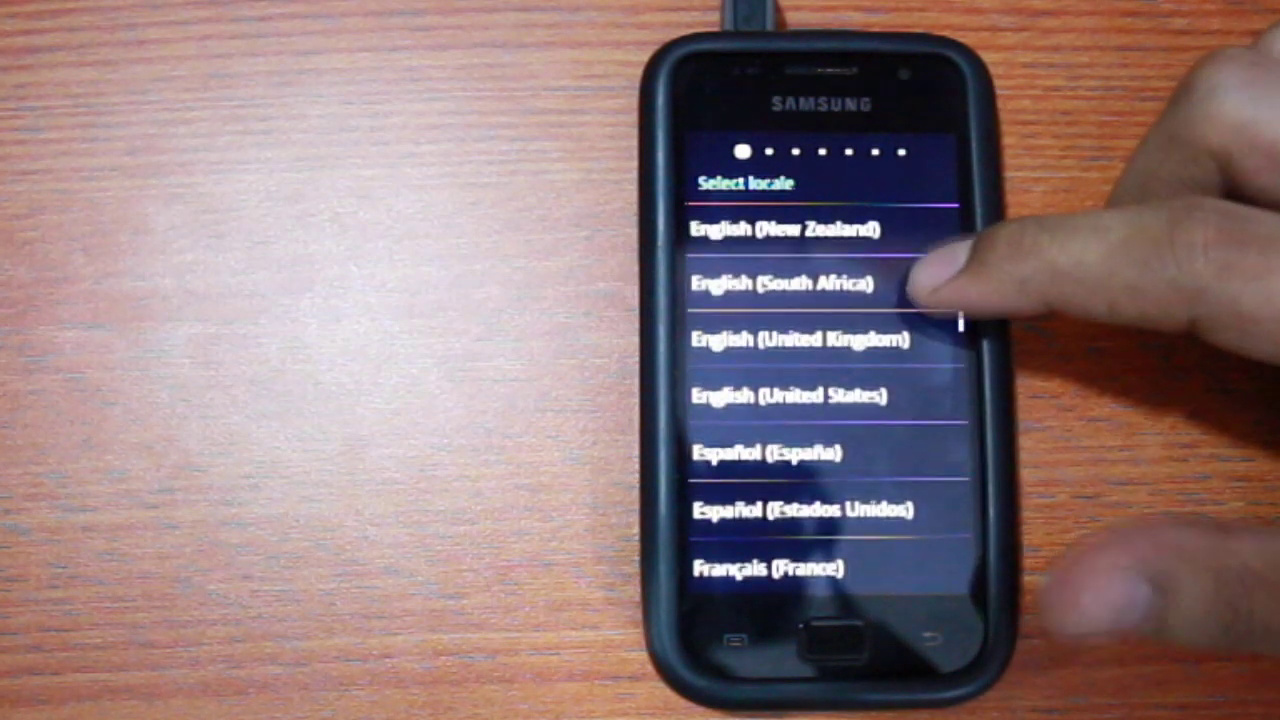
pyautogui.click(830, 395)
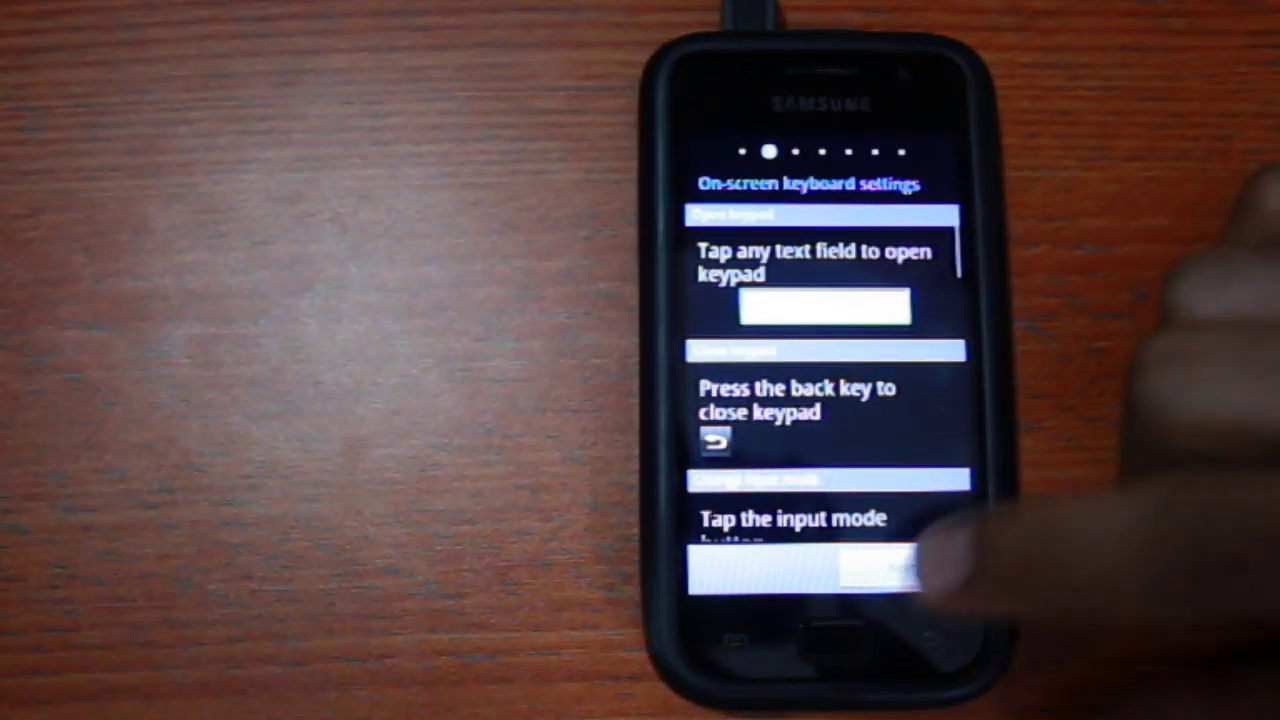
# - Finish the remaining setup wizard pages, keeping packet data and Google location collection enabled and adding no accounts
pyautogui.click(880, 568)
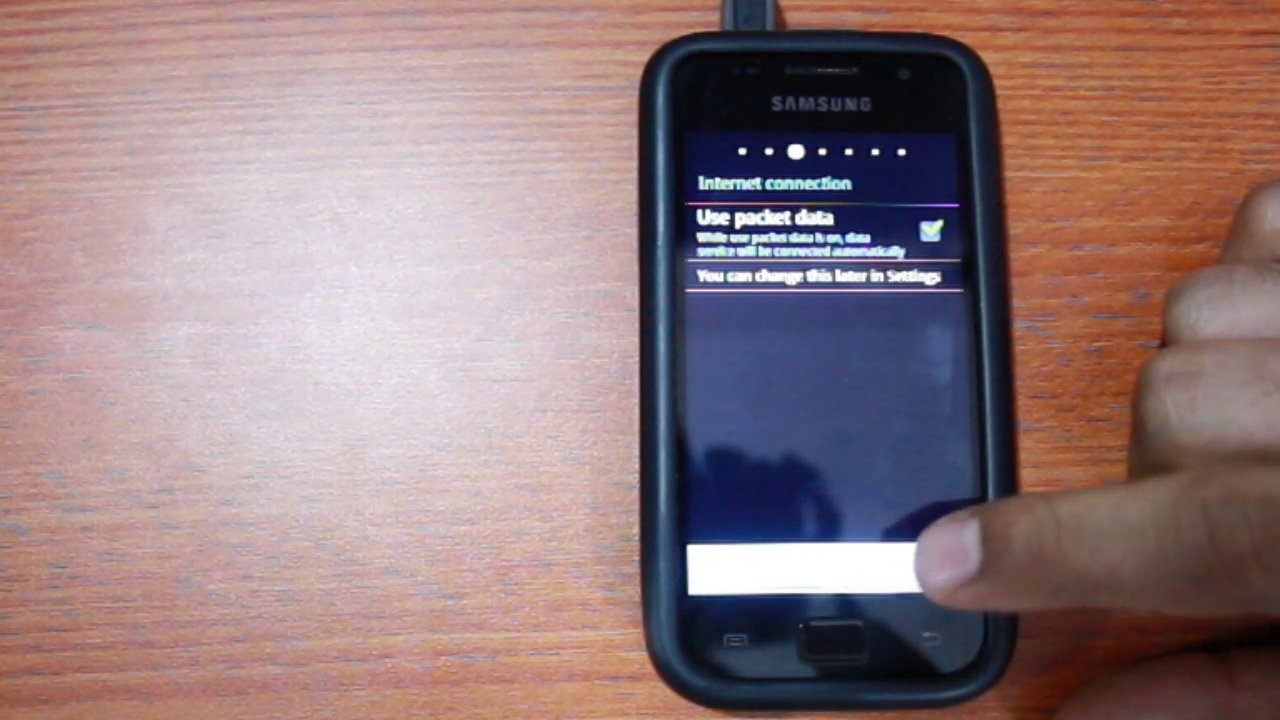
pyautogui.click(922, 567)
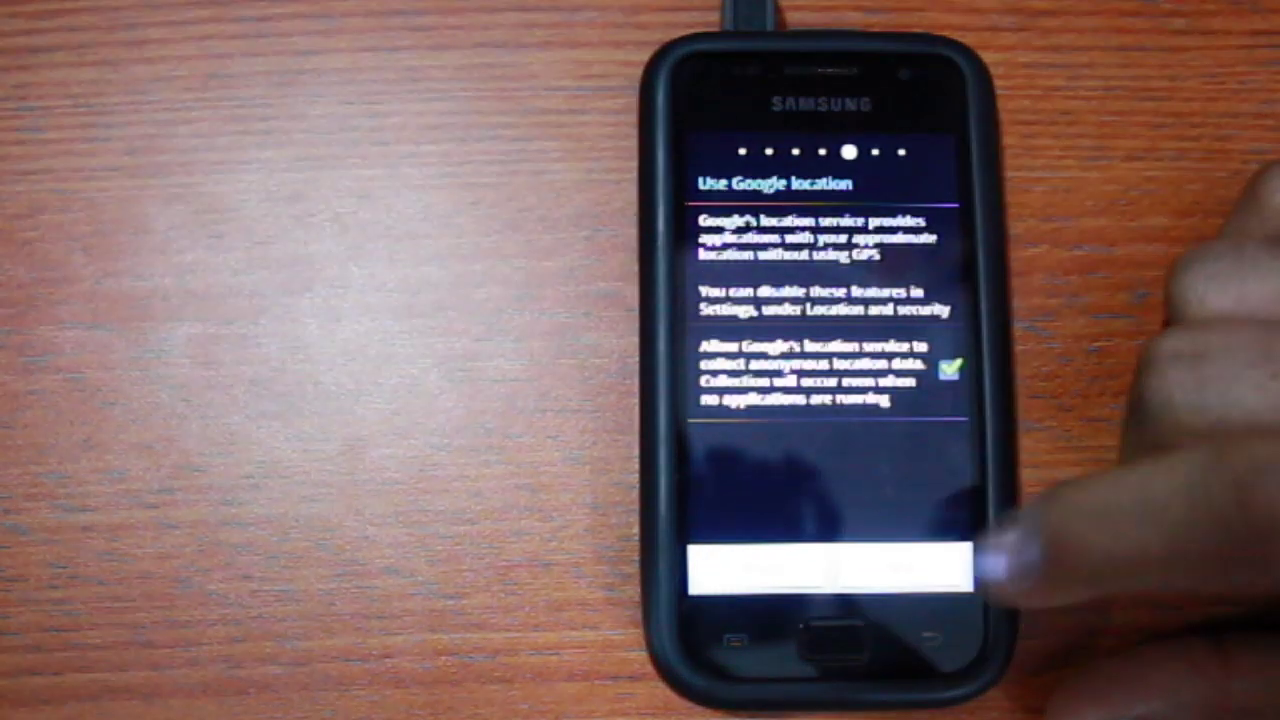
pyautogui.click(922, 567)
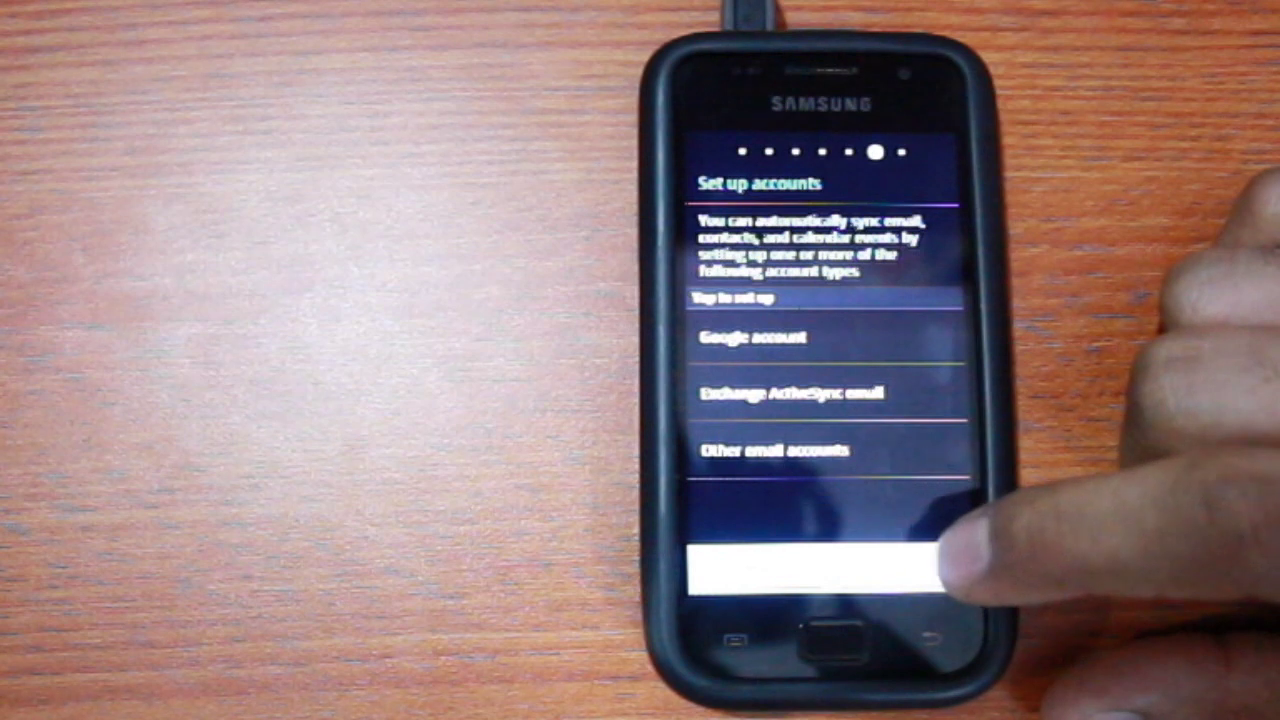
pyautogui.click(935, 567)
pyautogui.click(935, 567)
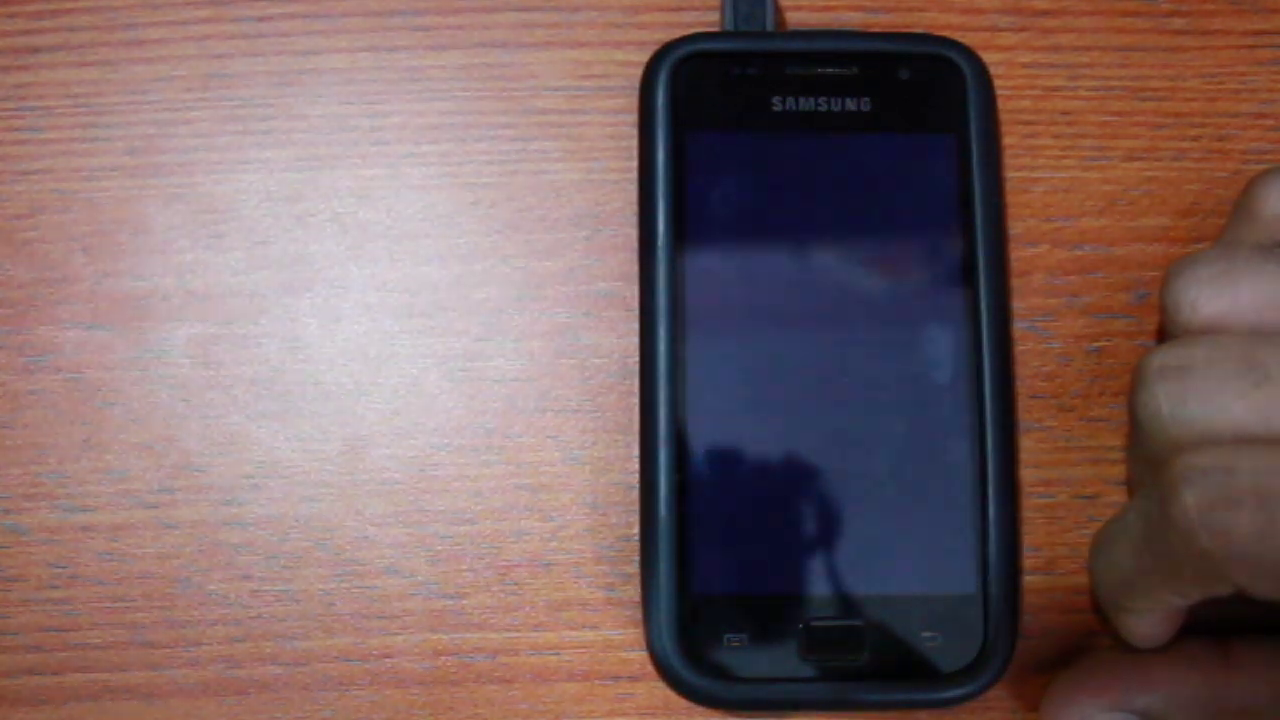